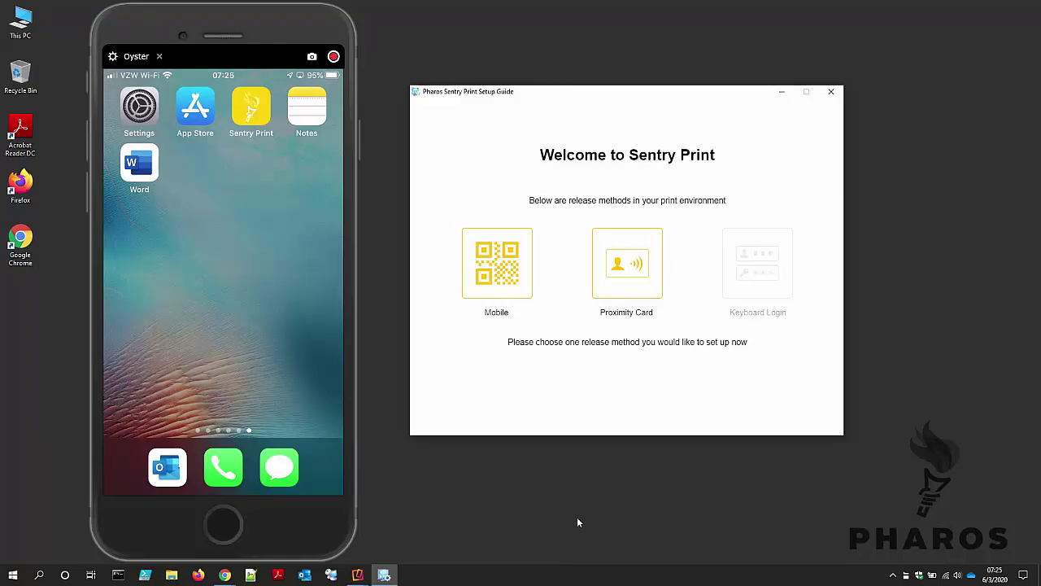
# Choose the Mobile release method and start the mobile setup walkthrough
pyautogui.click(521, 270)
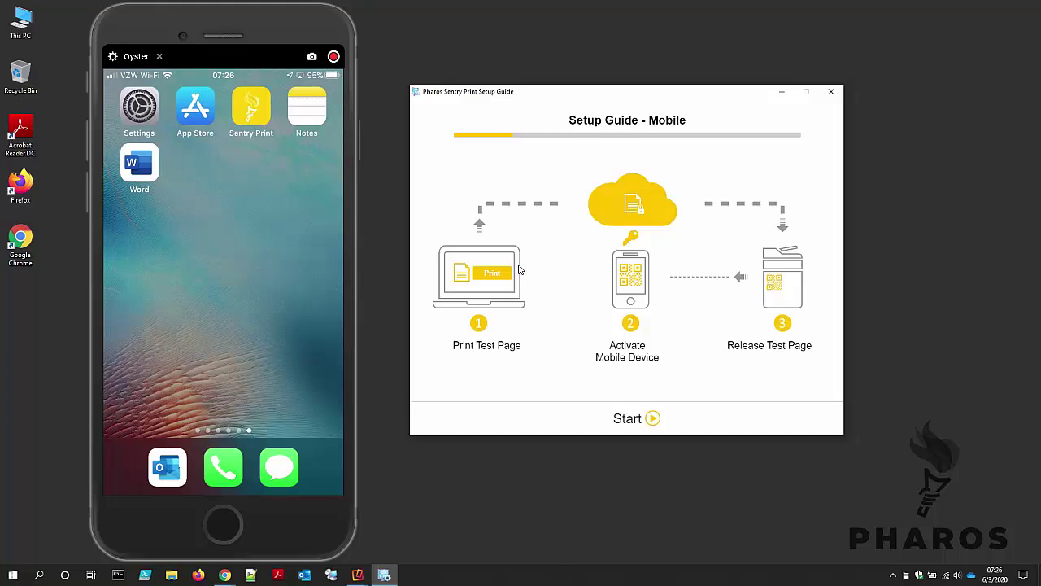
pyautogui.click(627, 420)
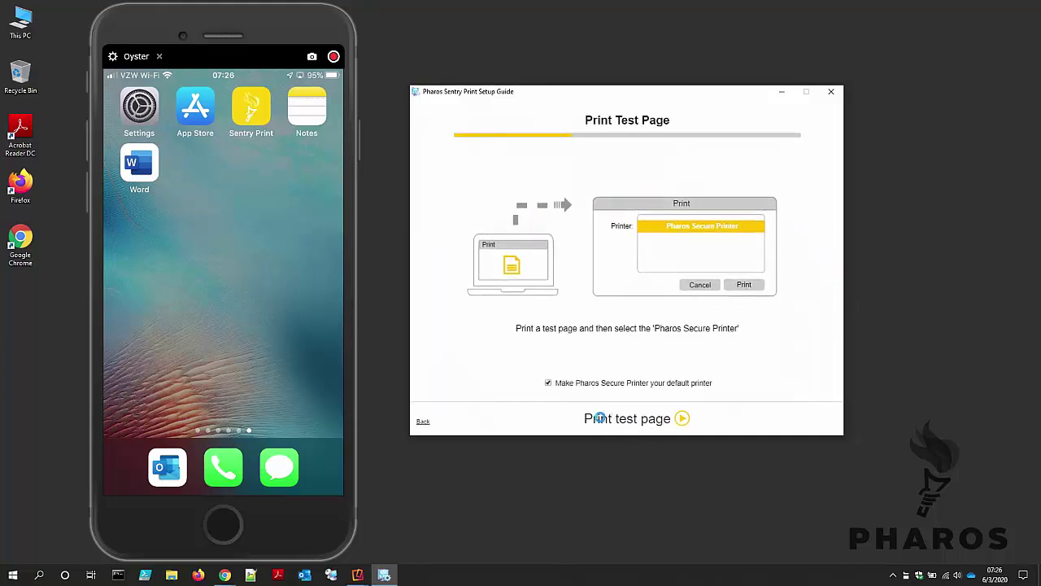
# Print a test page to the Pharos Secure Printer so it is held for release
pyautogui.click(598, 417)
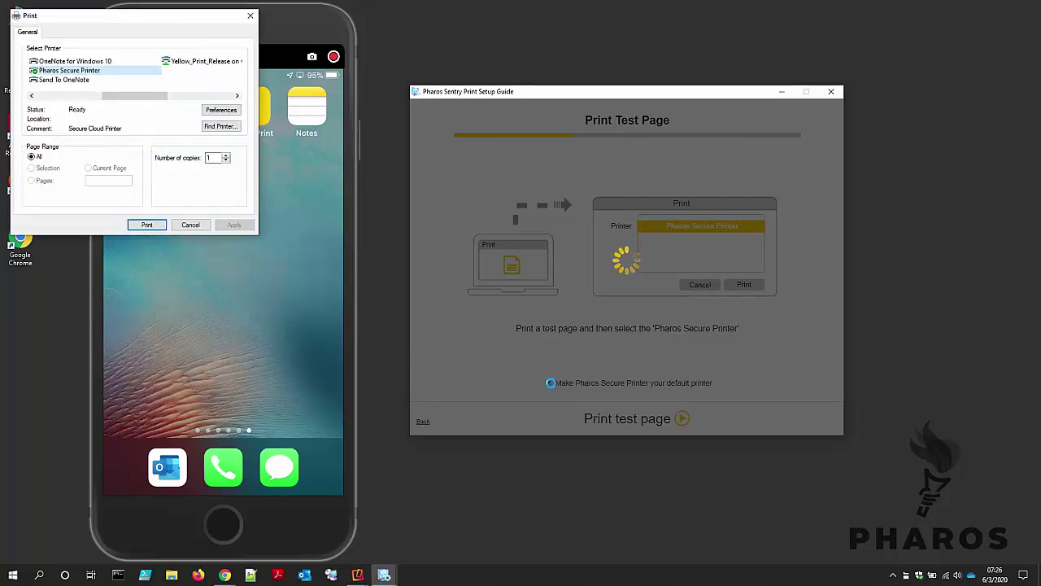
pyautogui.click(149, 227)
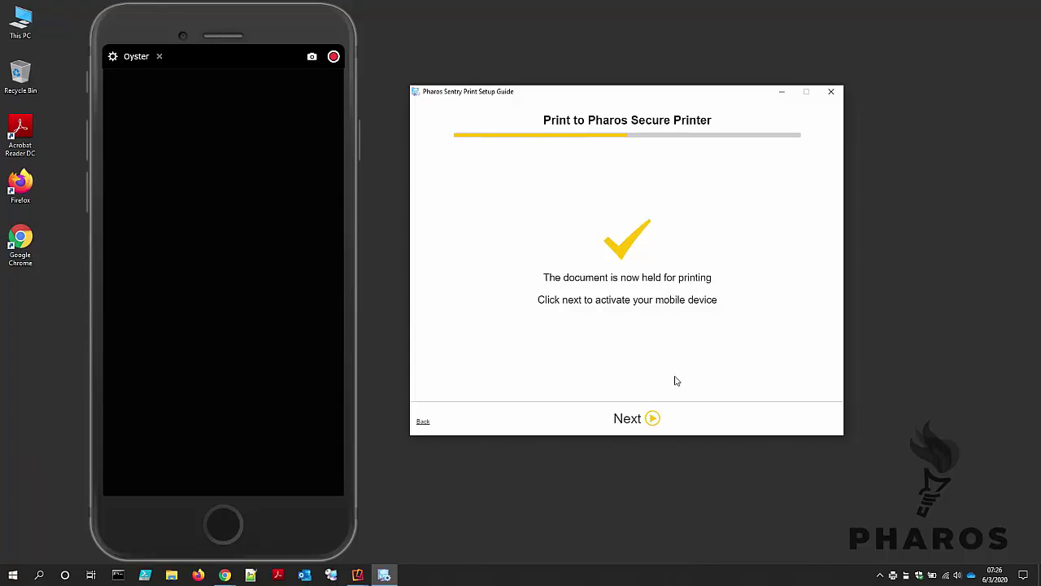
# Advance to the Activate your Mobile Device step to show the activation QR code
pyautogui.click(625, 418)
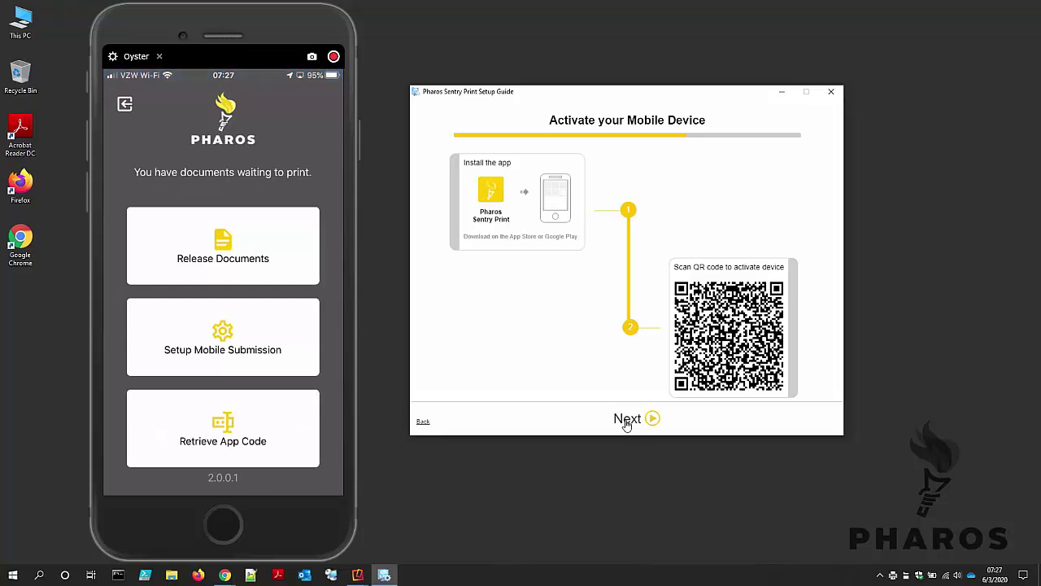
# Release the held test page by scanning the printer's QR code, then finish the guide
pyautogui.click(625, 419)
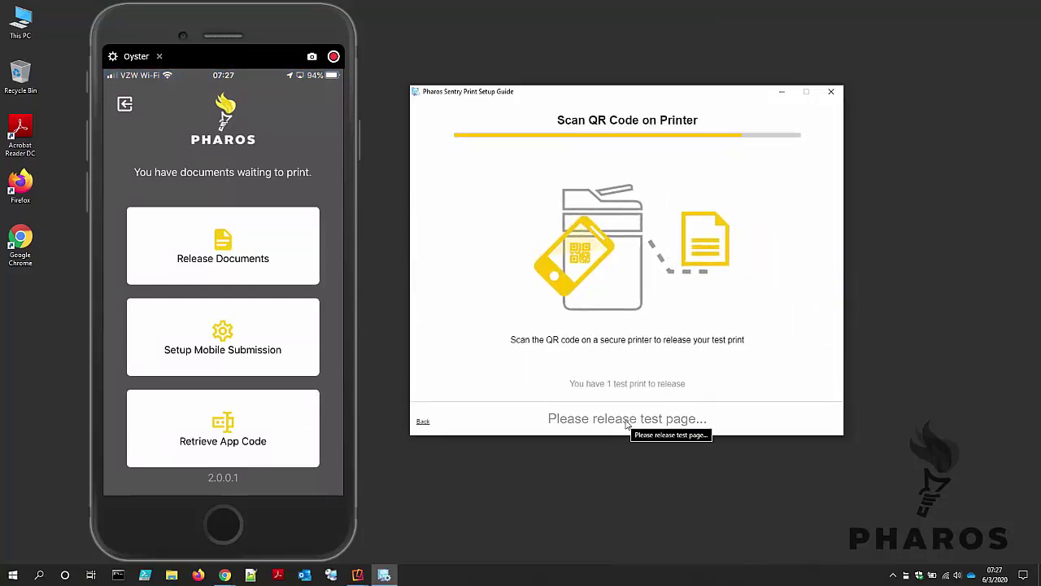
pyautogui.moveTo(628, 418)
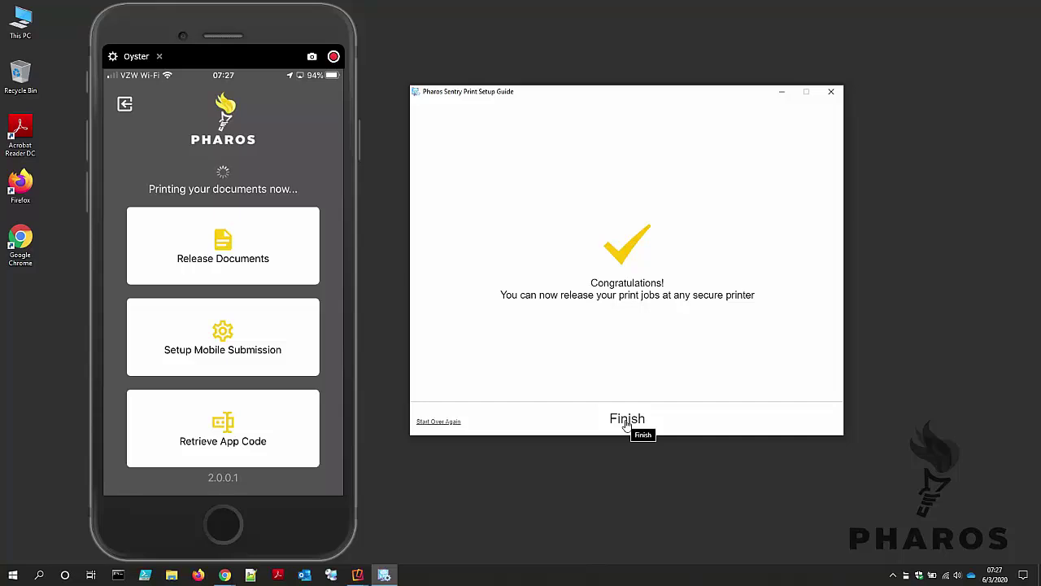
pyautogui.click(626, 423)
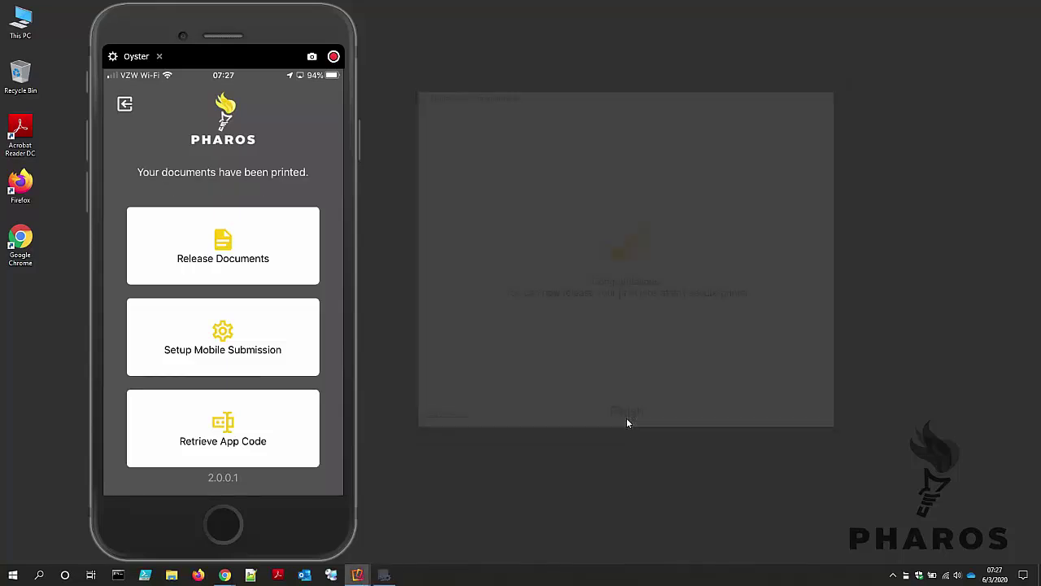